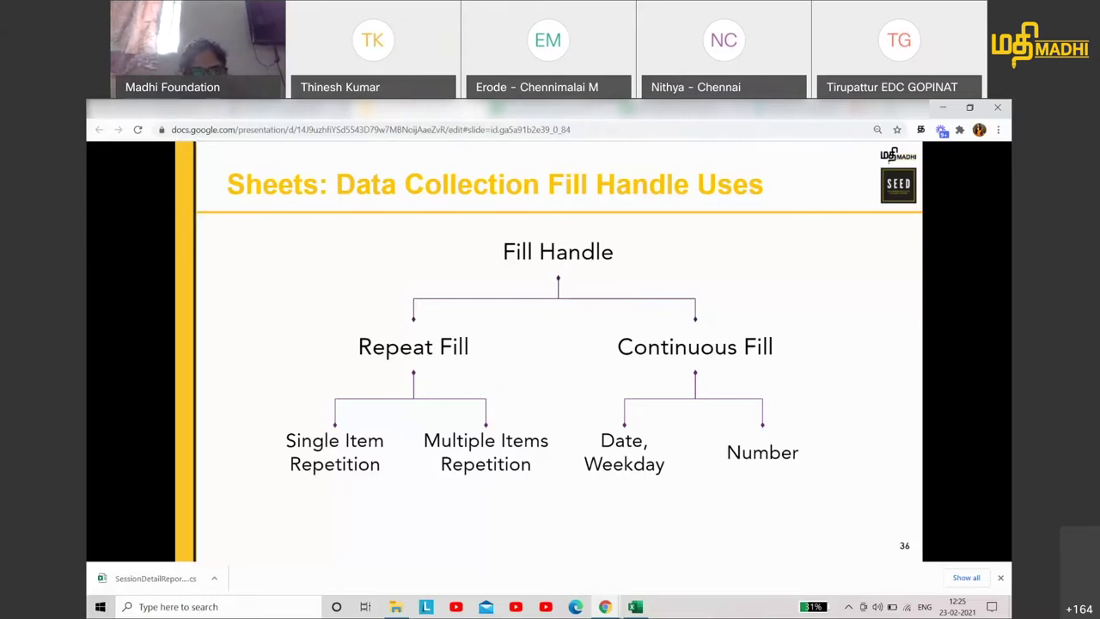
- Switch from the slide deck to the 'CAL Centre data_Session3' spreadsheet window with Alt+Tab
key("alt+Tab")
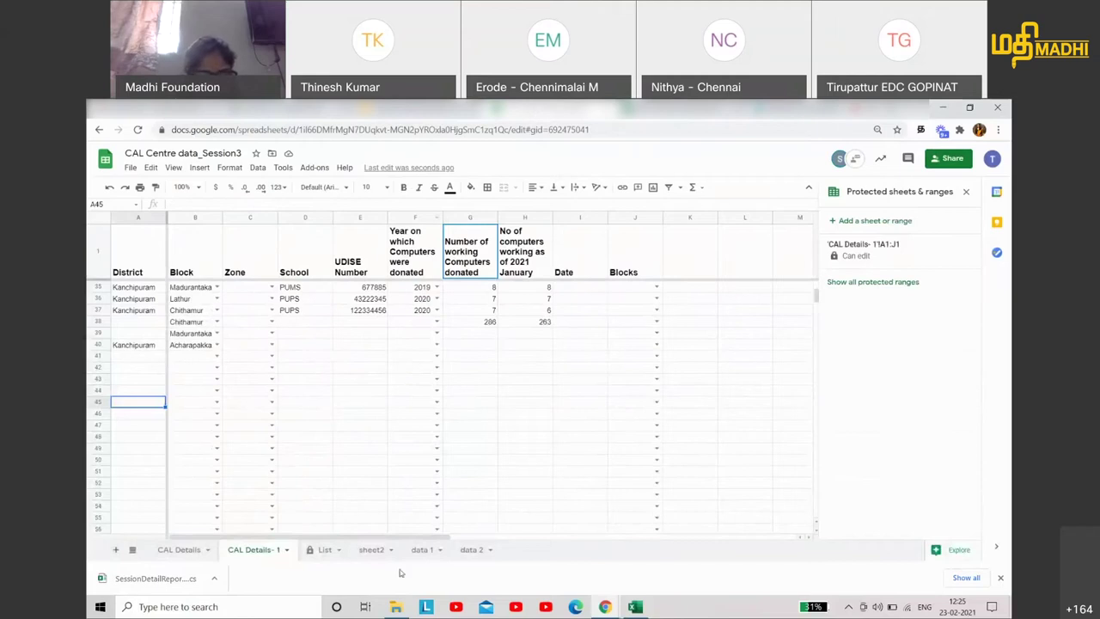
- On sheet2, enter the header 'Days of week' in C1 and 'Monday' in C2
left_click(482, 551)
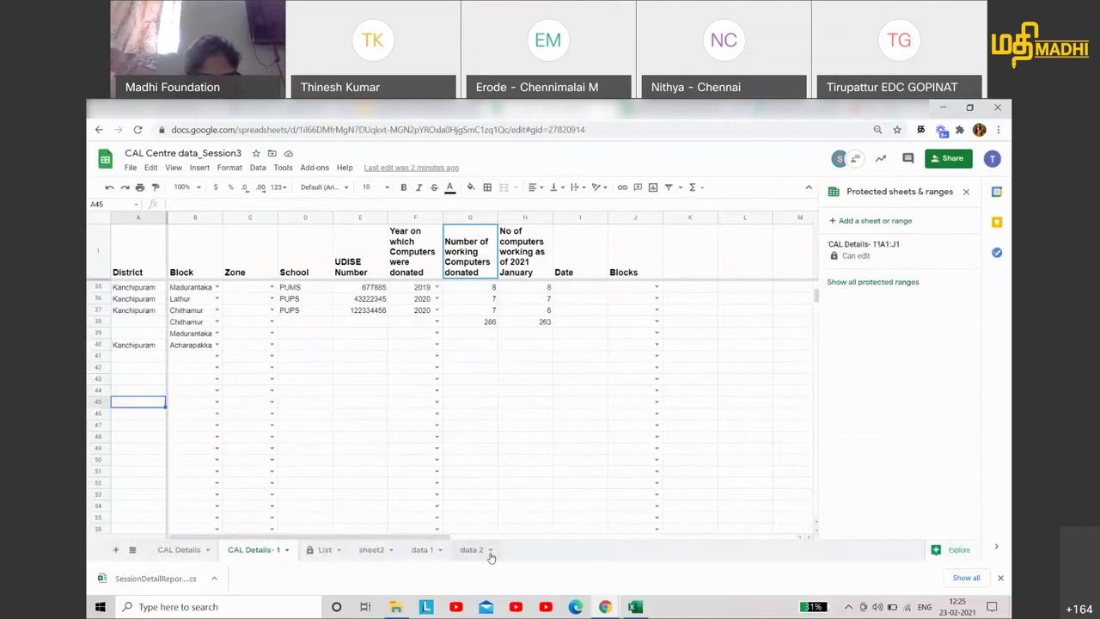
left_click(372, 551)
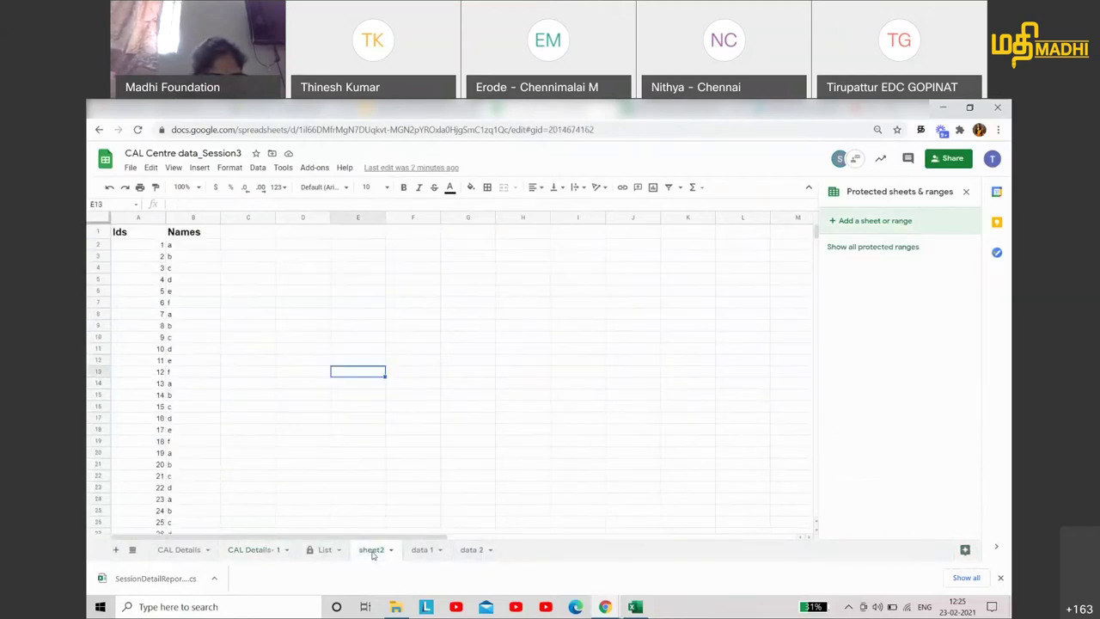
left_click(254, 246)
left_click(241, 226)
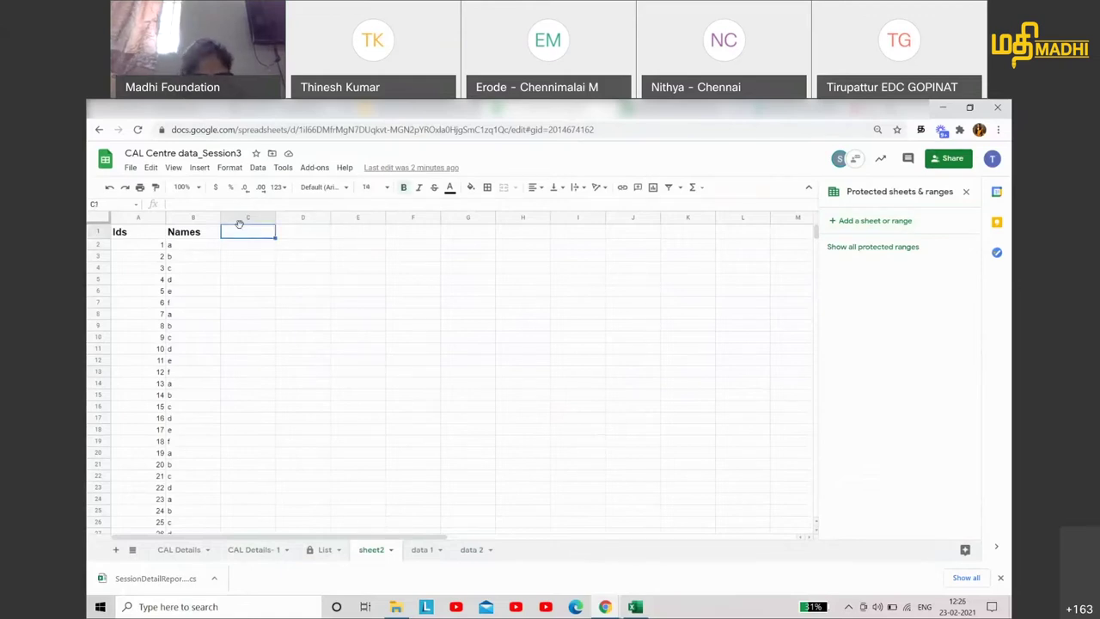
type("I")
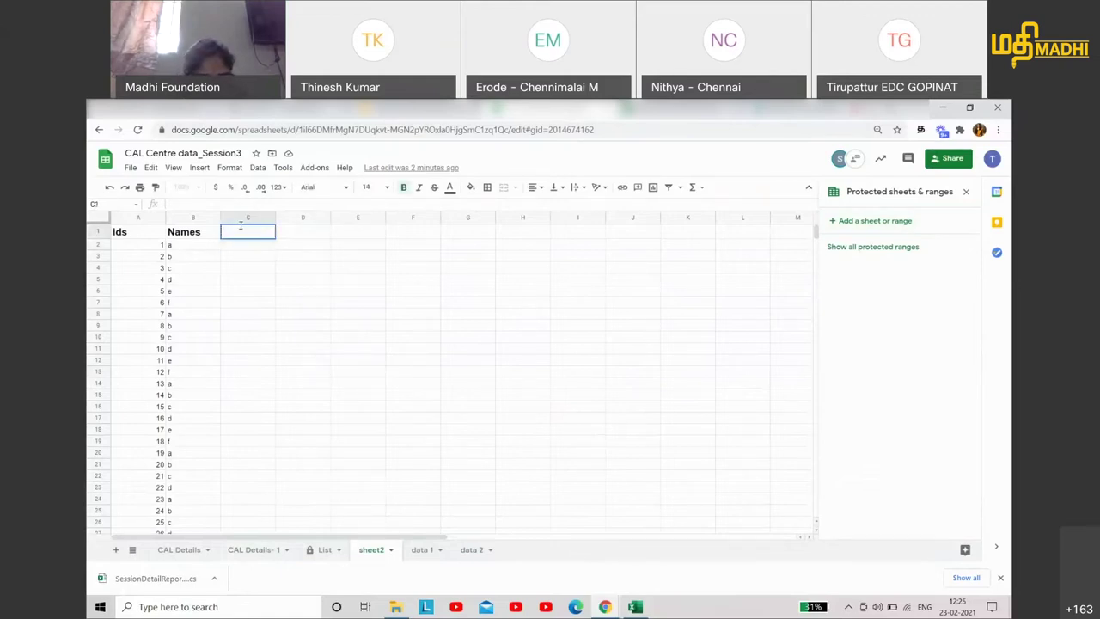
type("Days of week")
key("Return")
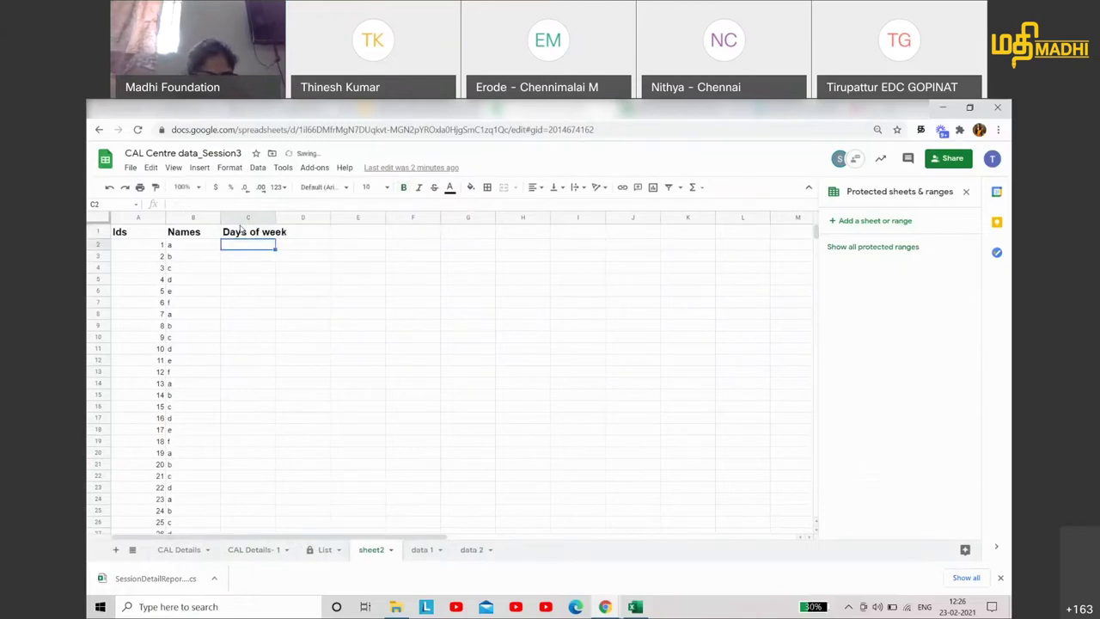
type("Monday")
key("Return")
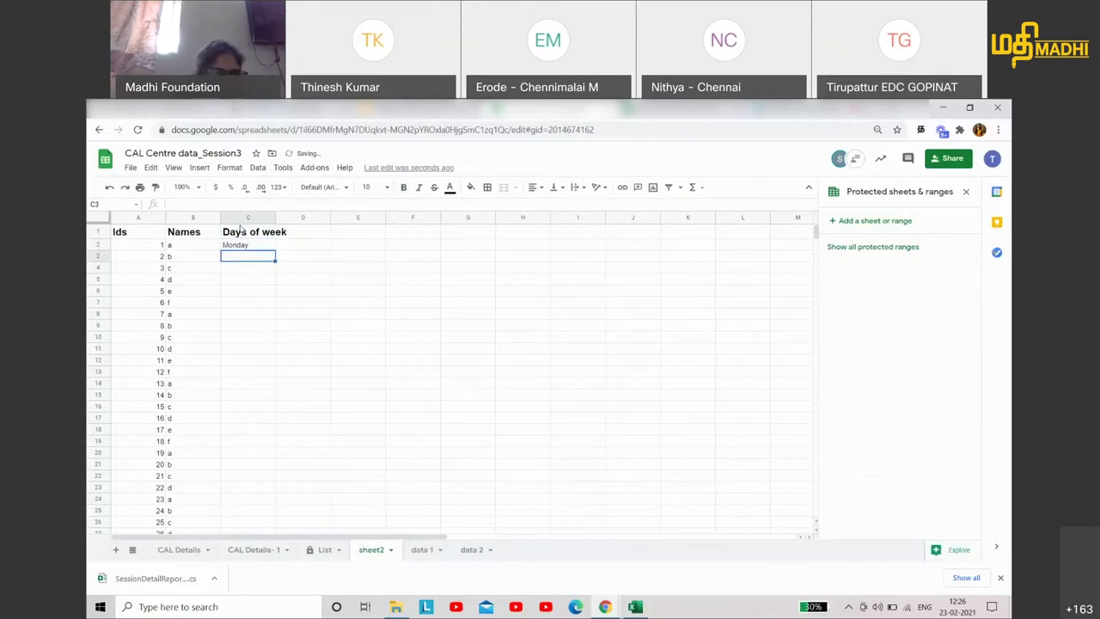
- Extend Monday with the fill handle into repeating weekday names down column C to row 222
left_click(245, 248)
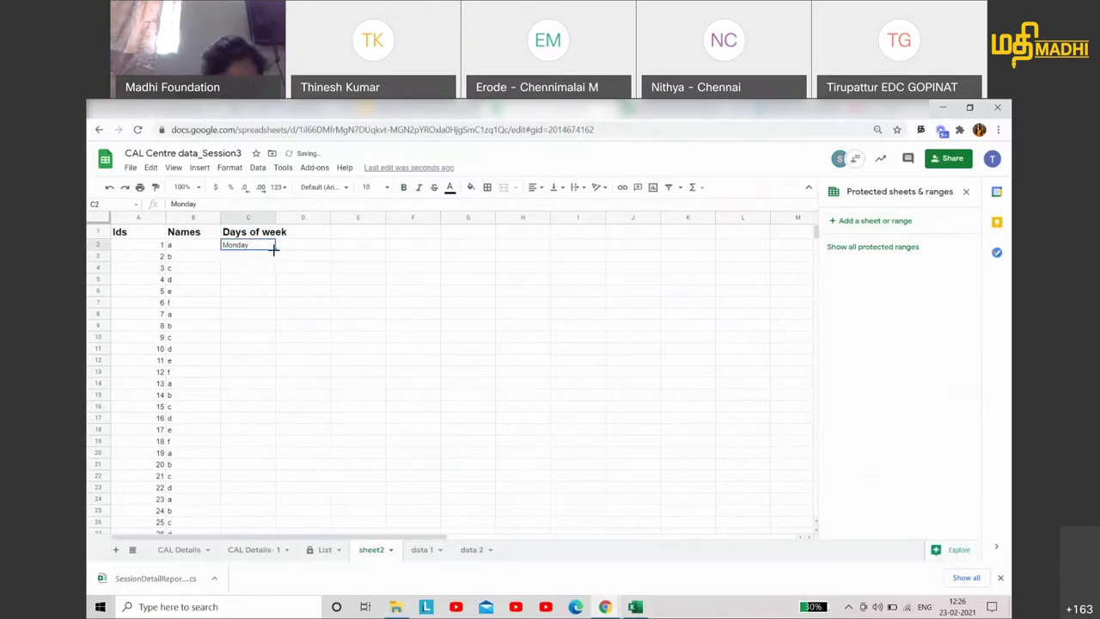
left_click_drag(274, 259, 276, 261)
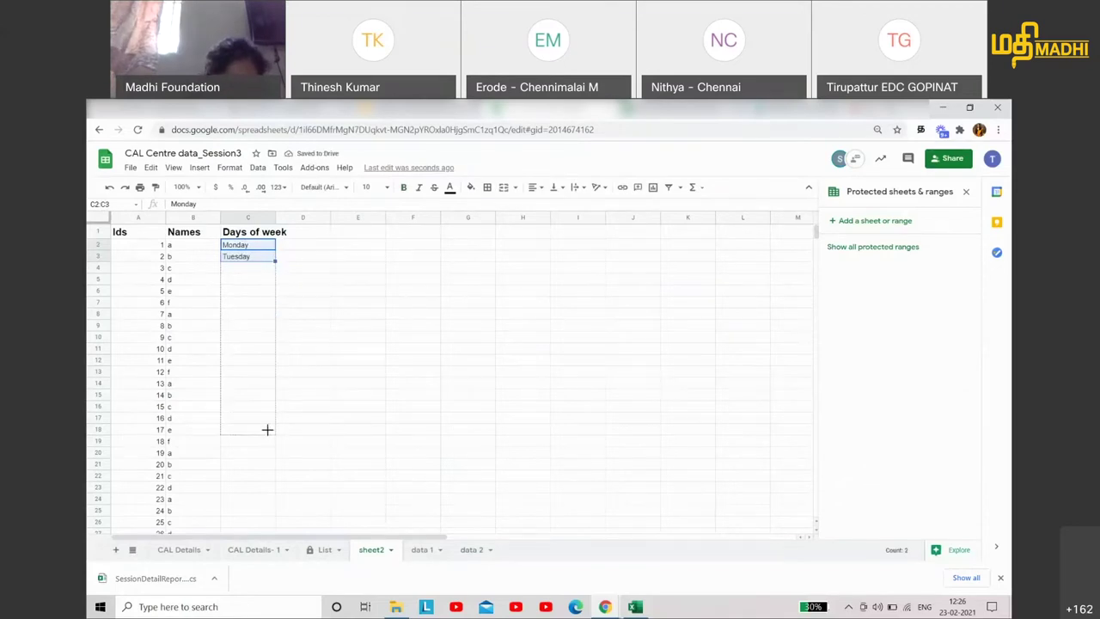
left_click_drag(274, 275, 267, 433)
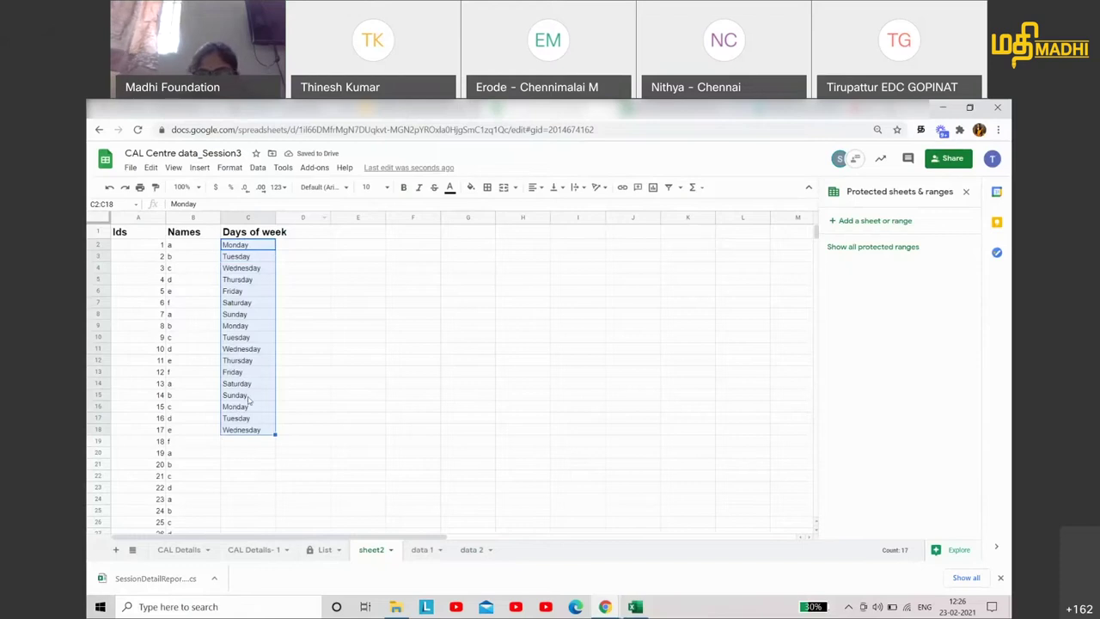
double_click(276, 433)
scroll(277, 439, "down", 5)
scroll(278, 439, "down", 5)
scroll(278, 438, "down", 5)
left_click(262, 373)
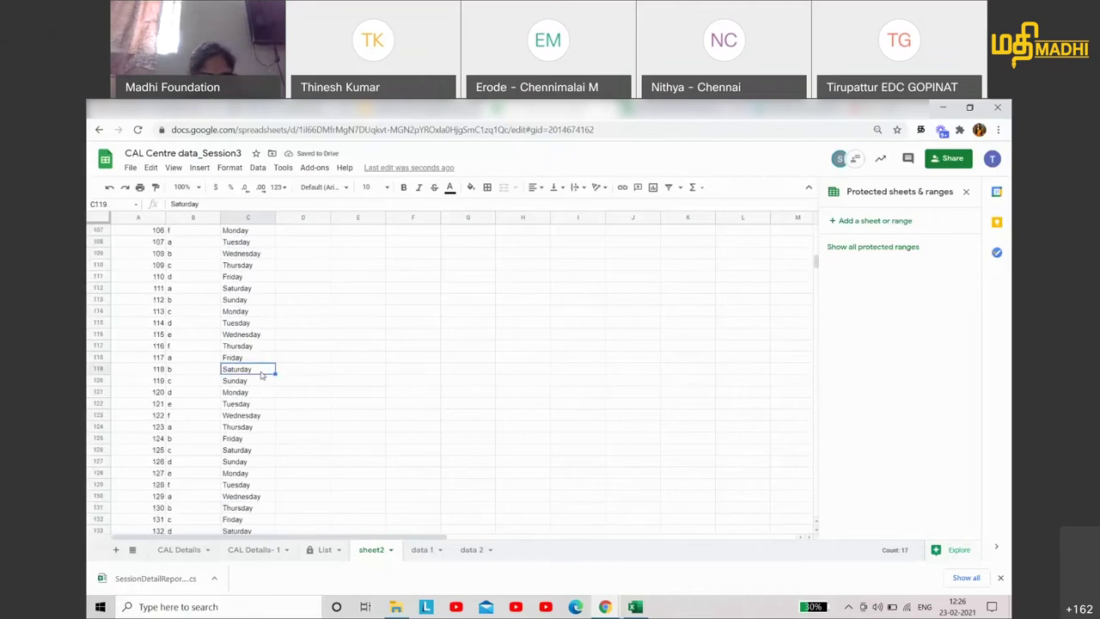
key("ctrl+shift+Down")
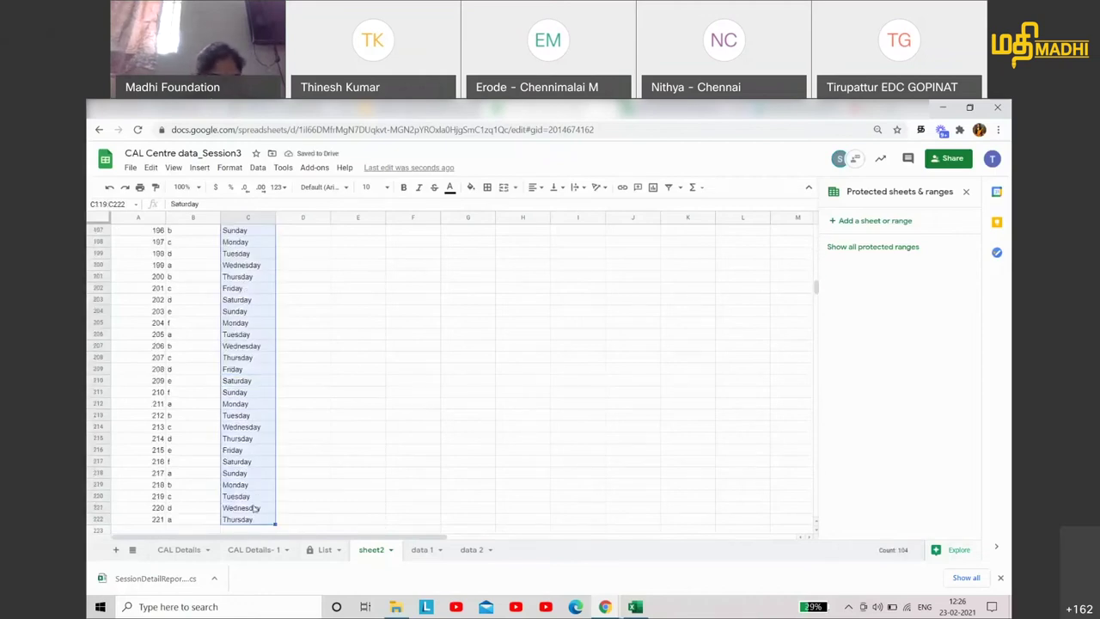
left_click(251, 508)
key("ctrl+shift+Up")
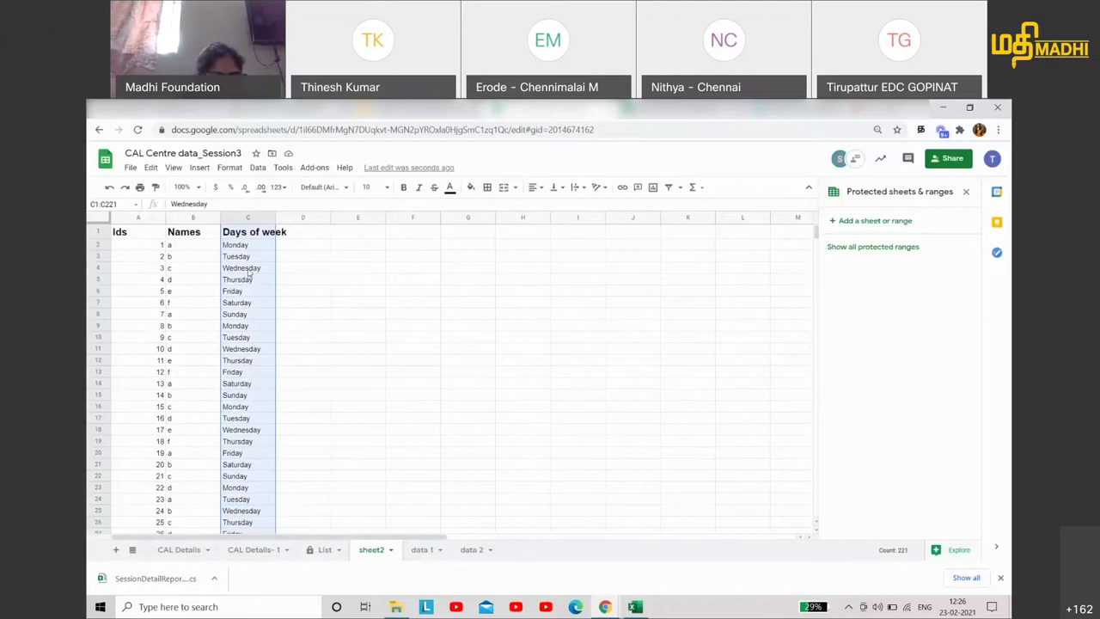
- Add a 'Quantity' header in D1 and copy the value 1 down column D
left_click(330, 233)
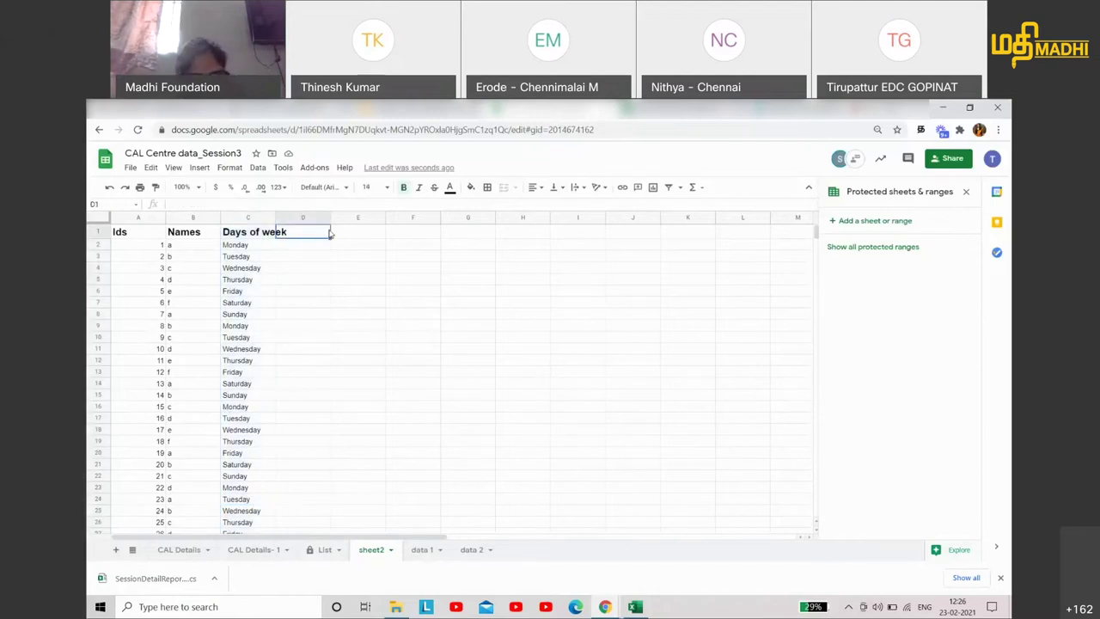
type("Quantity")
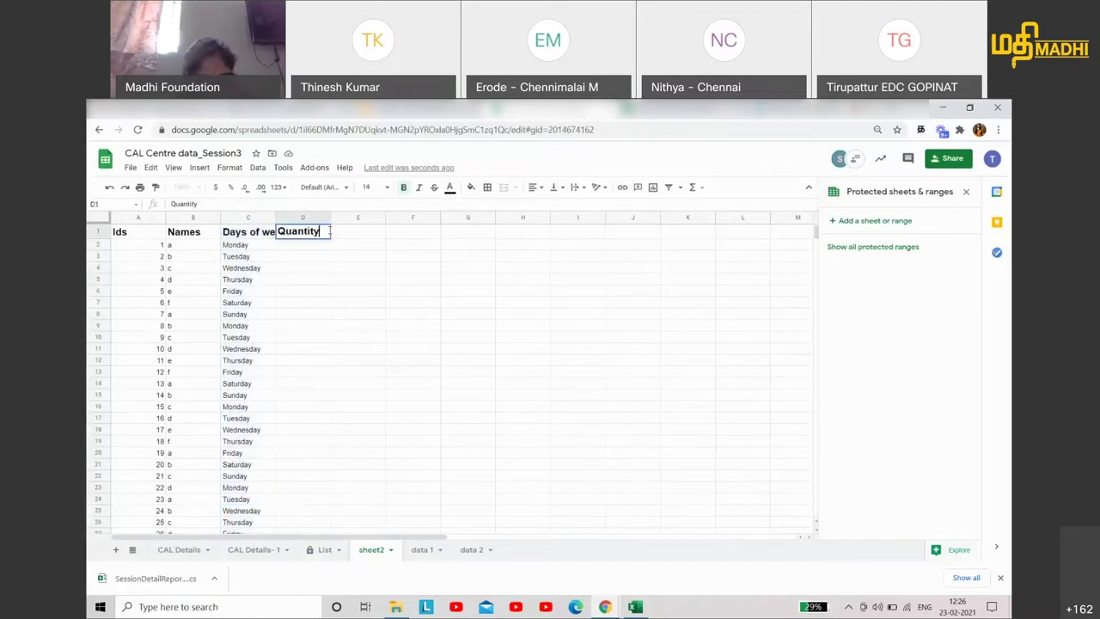
key("Return")
type("1")
key("Return")
key("Up")
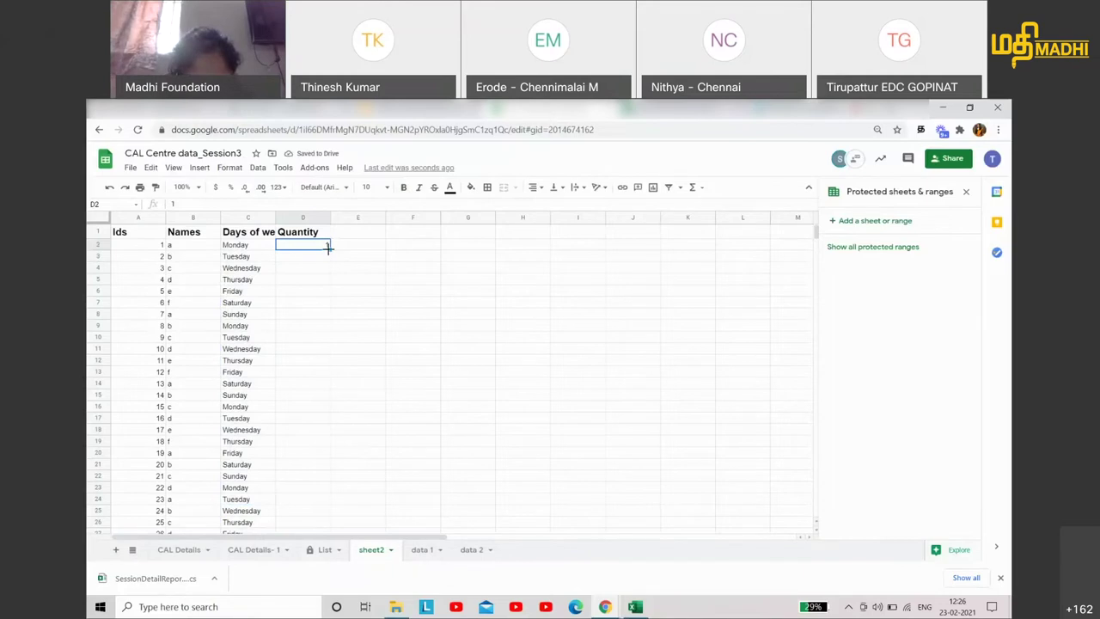
double_click(329, 248)
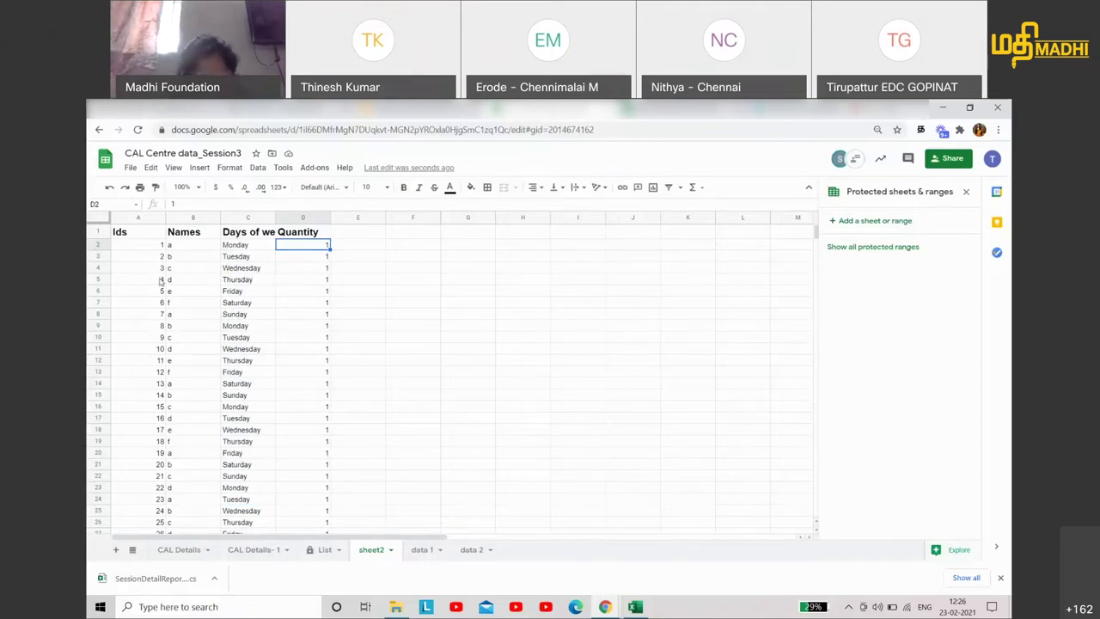
- Enter 2 and 3 in D3:D4 and clear the repeated 1s below row 4
left_click(317, 259)
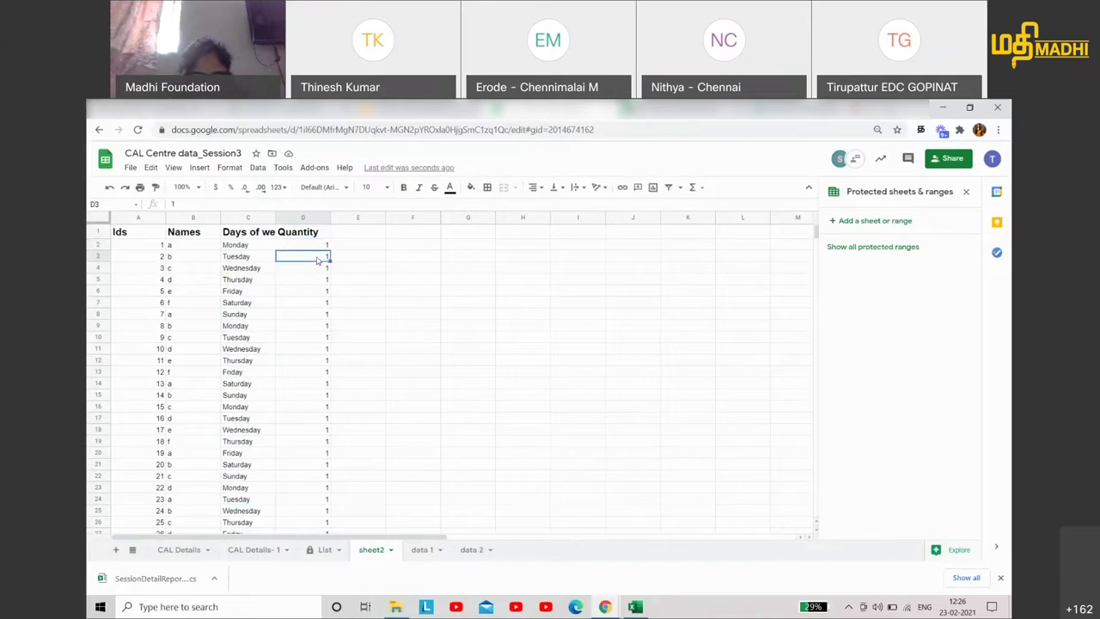
type("2")
key("Return")
type("3")
key("Return")
left_click(317, 259)
left_click_drag(313, 245, 322, 267)
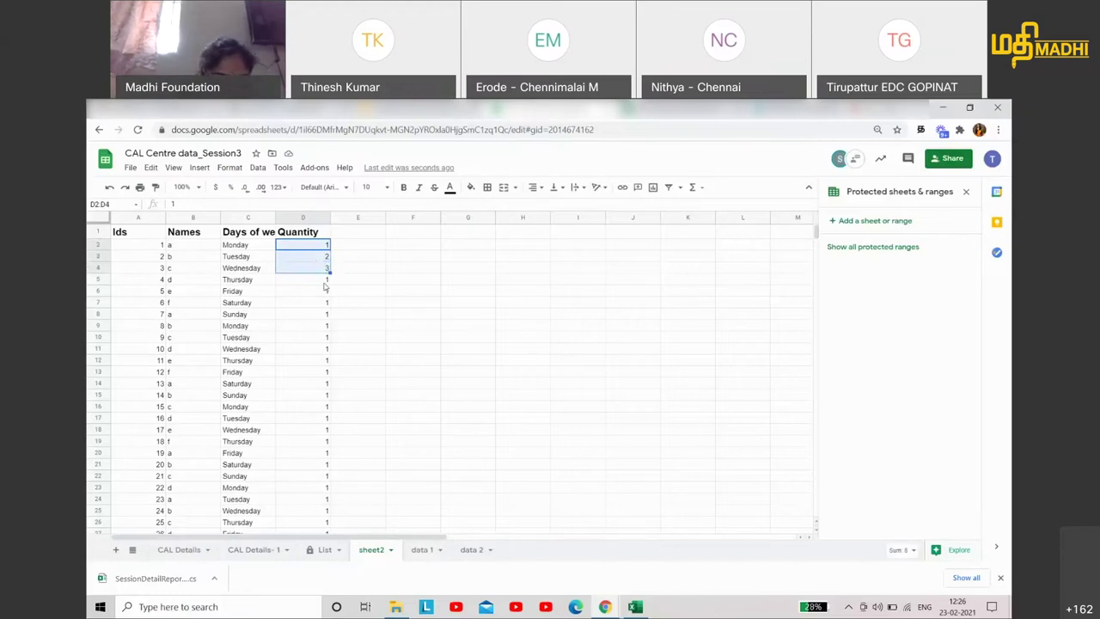
left_click(326, 283)
key("ctrl+shift+Down")
key("Delete")
- Select D2:D4 and continue the 1, 2, 3 series down column D
scroll(325, 287, "up", 5)
left_click(326, 277)
key("ctrl+shift+Up")
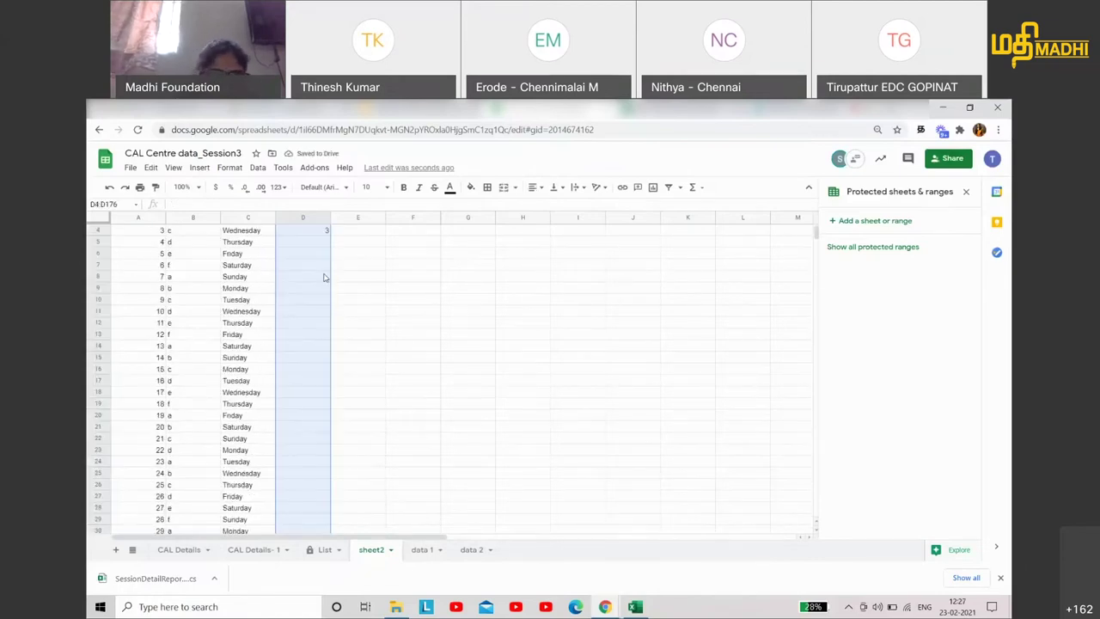
left_click(325, 247)
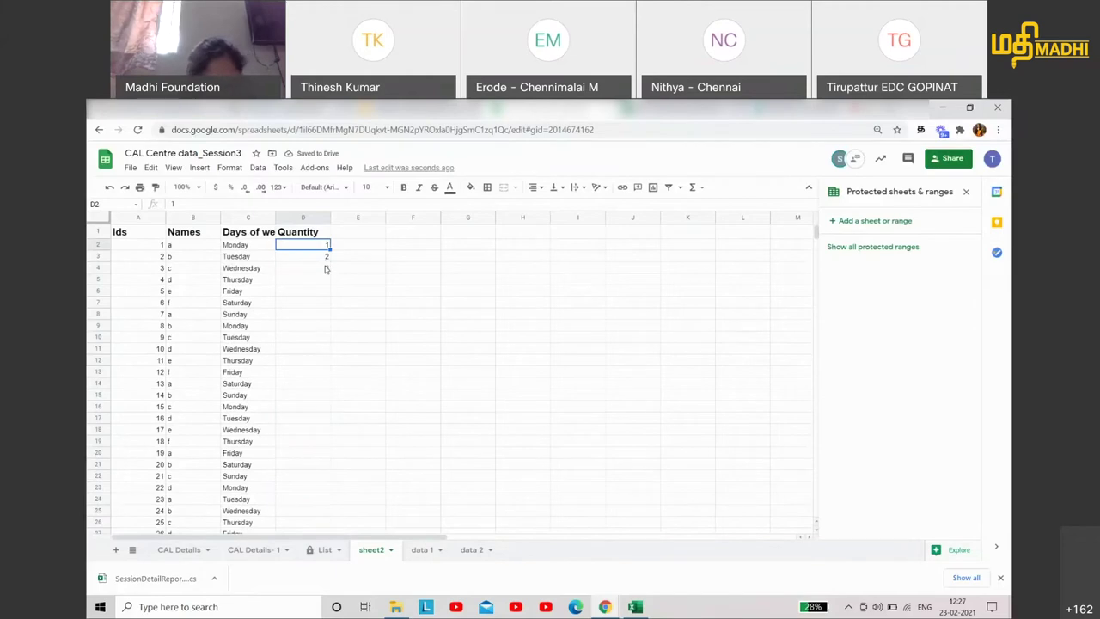
left_click(325, 266, "shift")
double_click(329, 271)
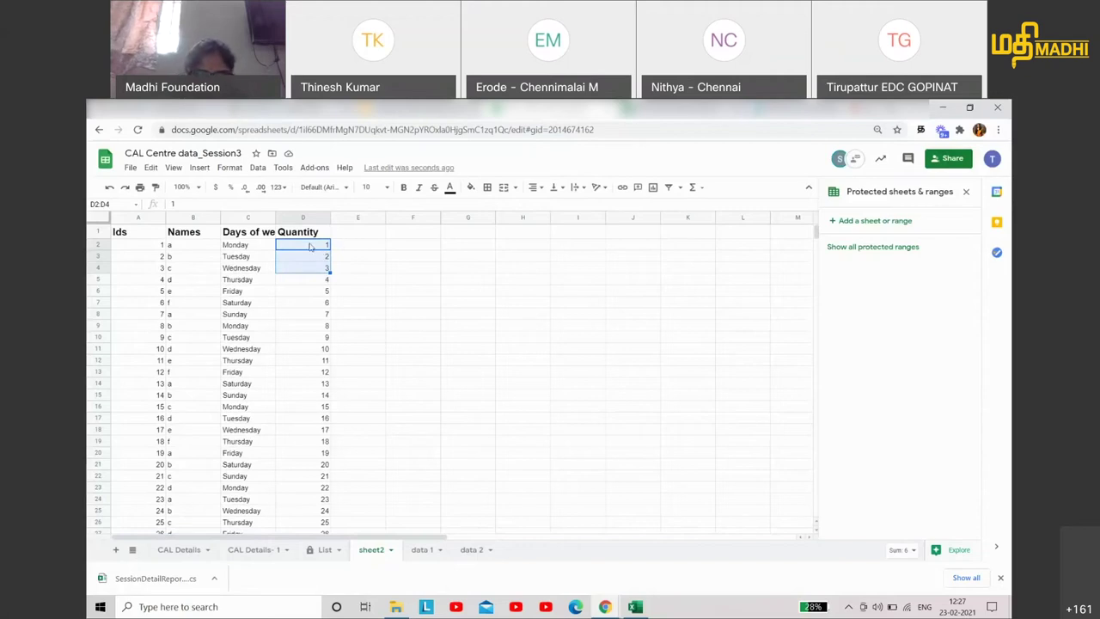
left_click(310, 244)
- Clear the Quantity values below D2 and repeat 1 down the whole column
left_click(319, 256)
key("ctrl+shift+Down")
key("Delete")
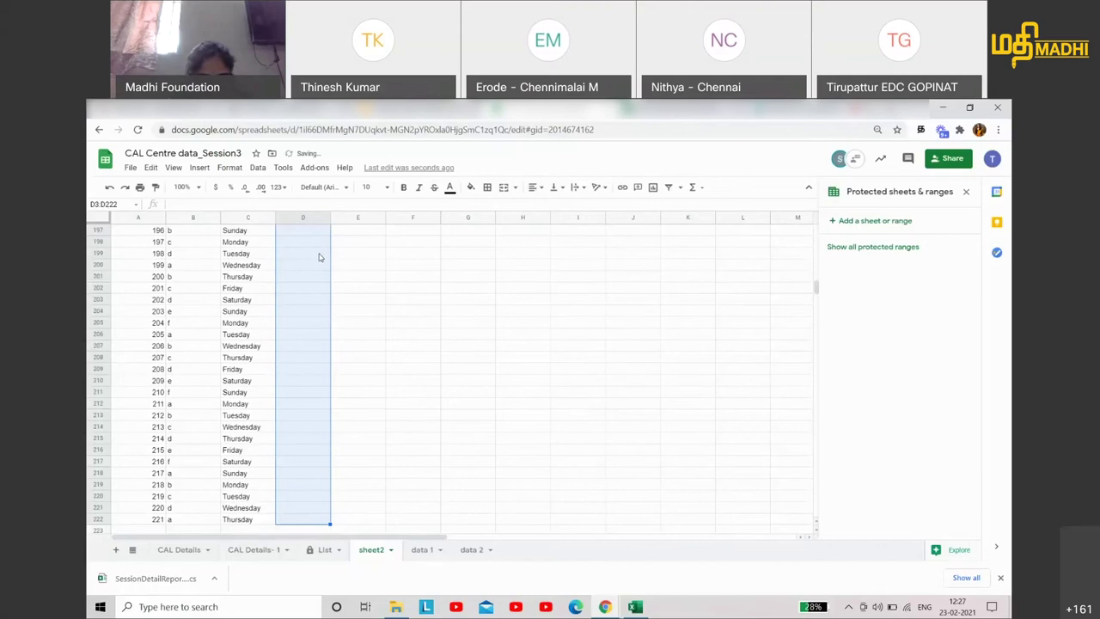
key("ctrl+shift+Up")
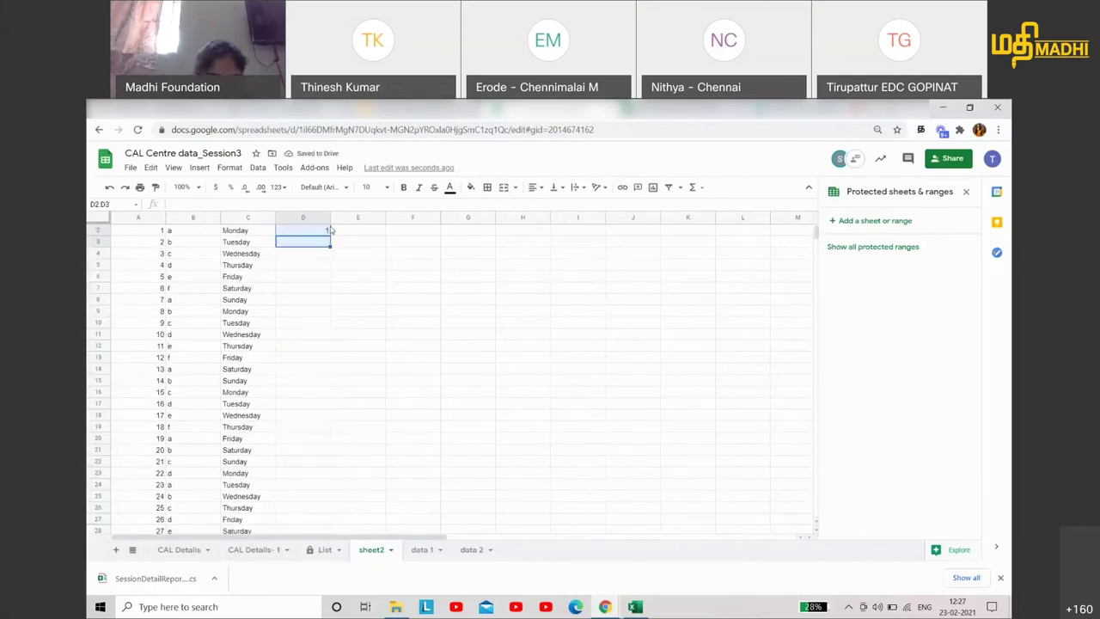
left_click(325, 231)
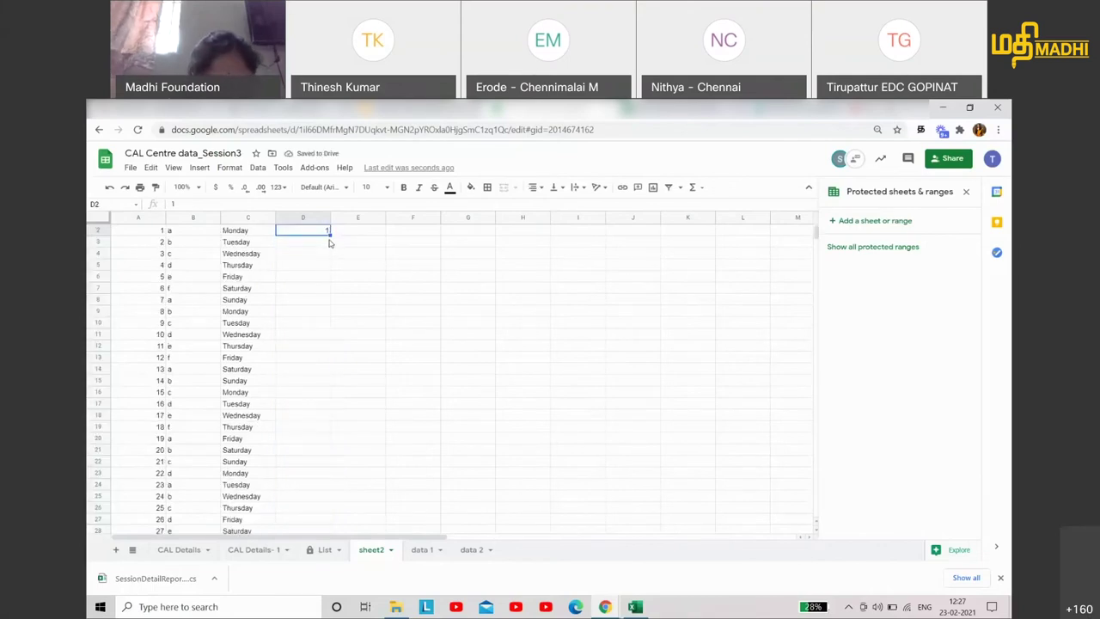
double_click(329, 232)
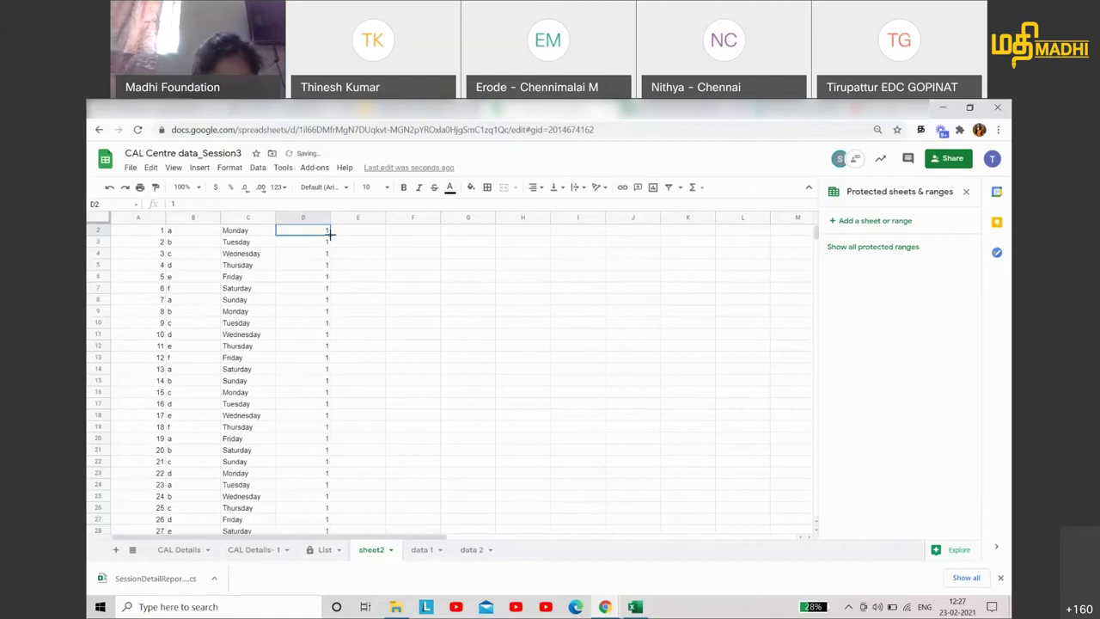
scroll(331, 381, "down", 10)
scroll(334, 385, "up", 10)
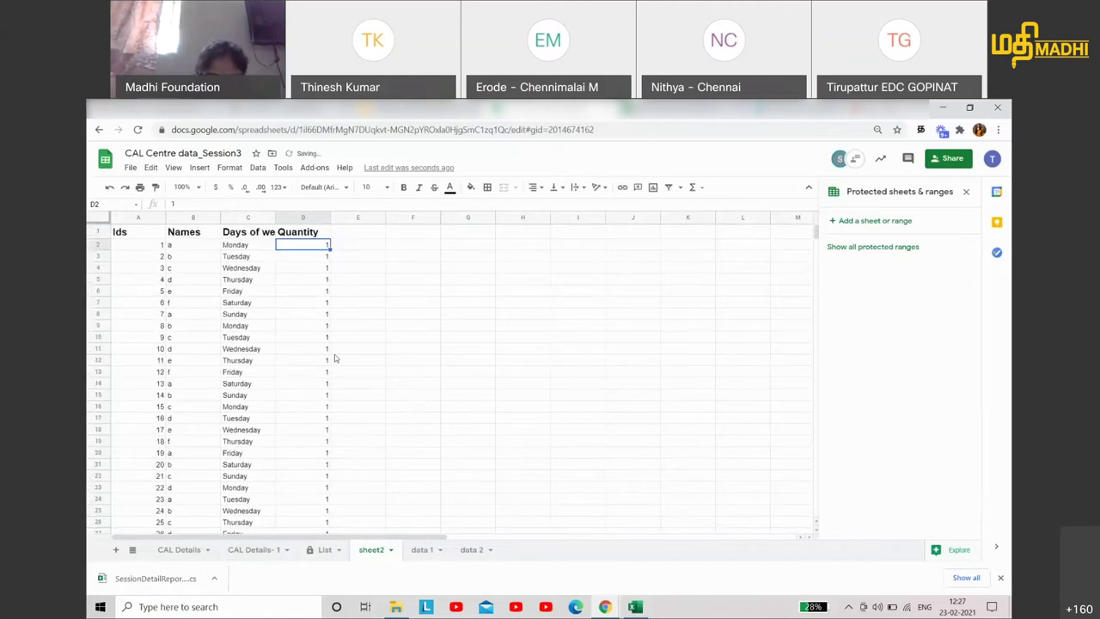
key("Down")
- Enter 1, 2, 3 in E2:E4 and continue the numeric series down column E
left_click(339, 245)
type("1")
key("Return")
type("2")
key("Return")
type("3")
key("Return")
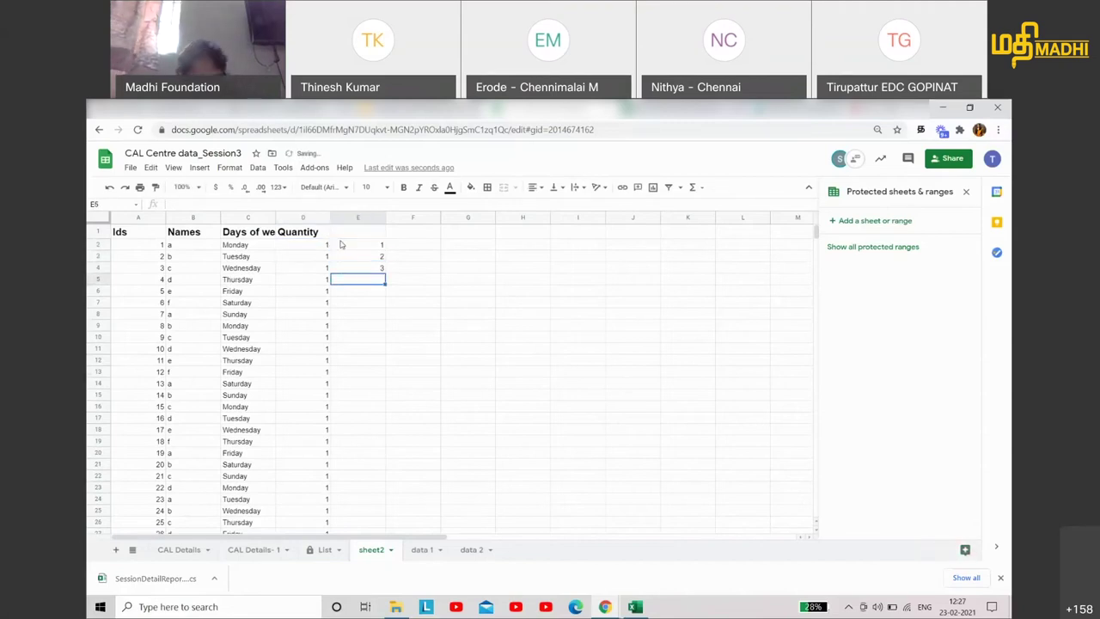
left_click(361, 246)
left_click(363, 270, "shift")
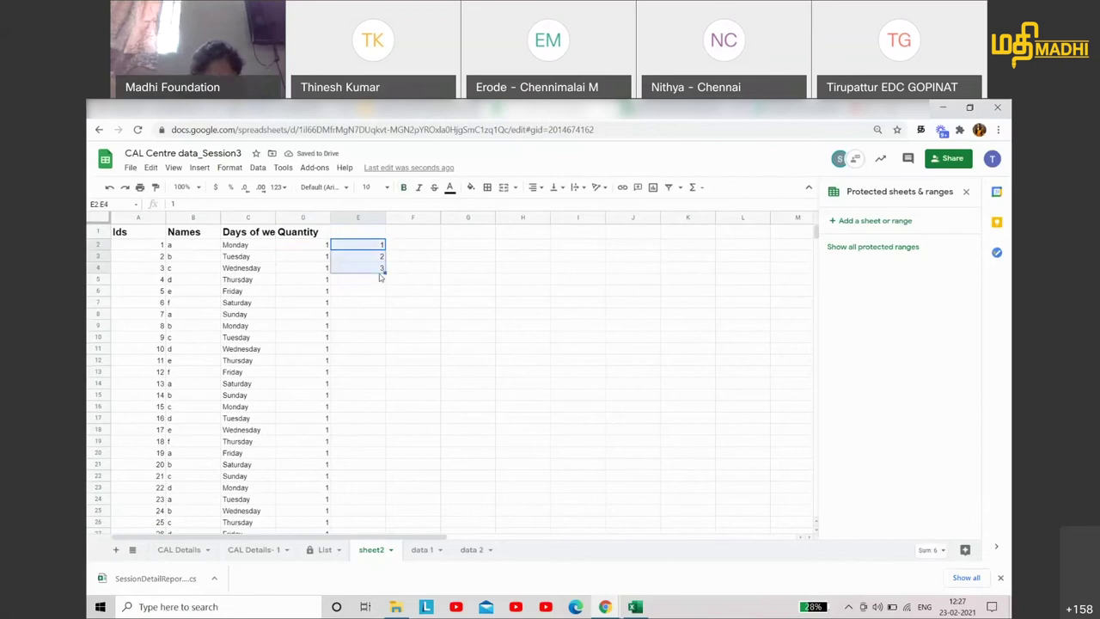
double_click(384, 274)
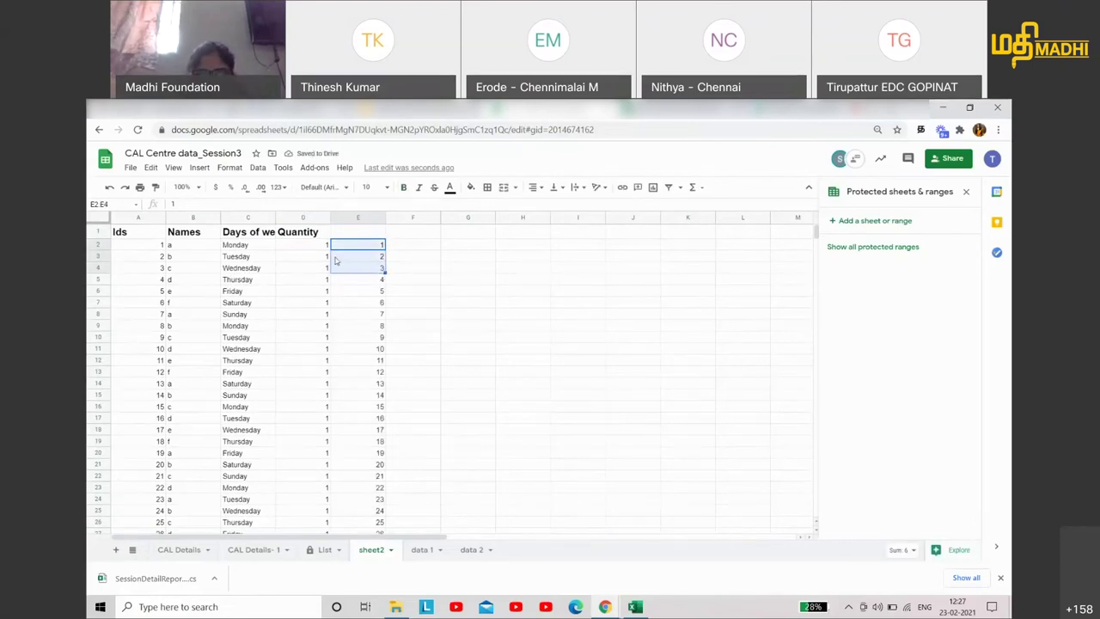
left_click(261, 246)
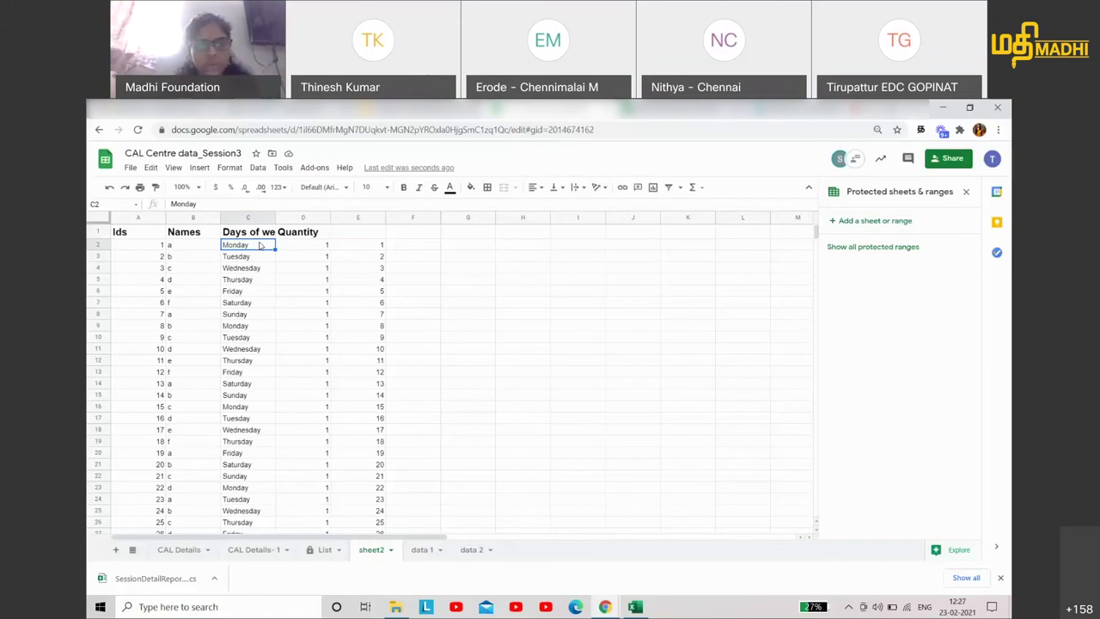
left_click(318, 245)
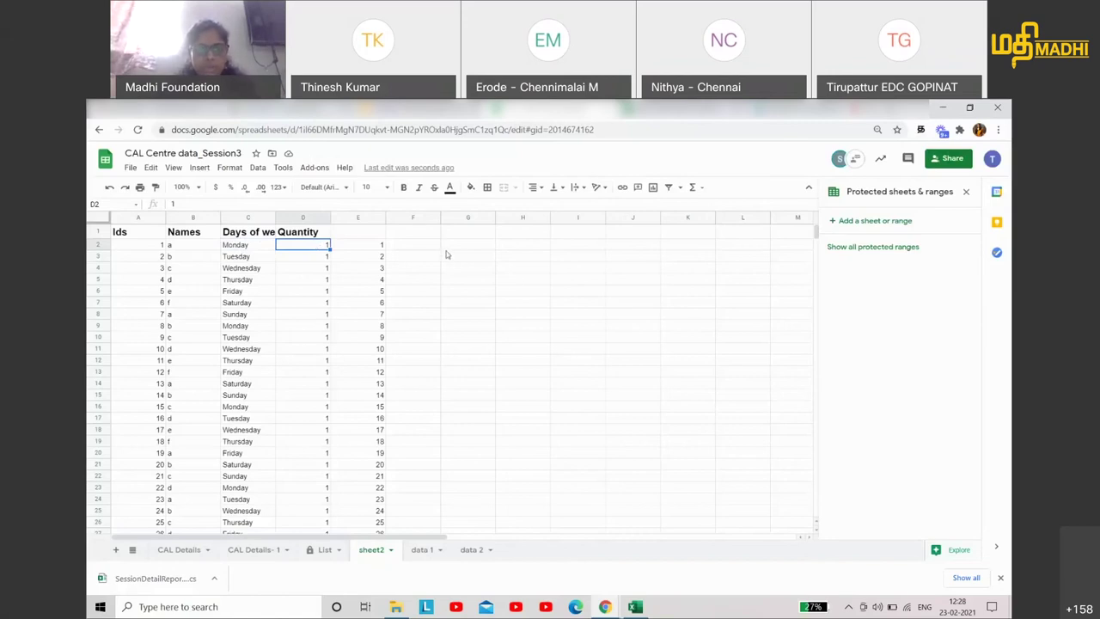
- Enter a, b, c, d in F2:F5, repeat the pattern down column F, and return to the slides
left_click(422, 247)
type("a")
key("Return")
type("b")
key("Return")
type("c")
key("Return")
type("d")
left_click_drag(422, 247, 439, 283)
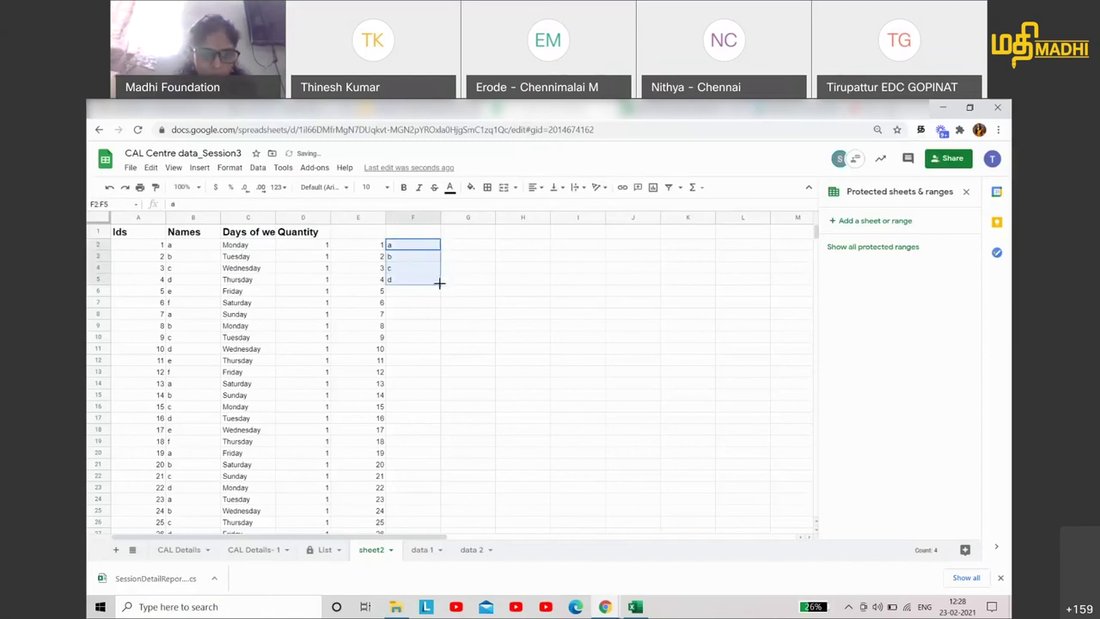
double_click(439, 283)
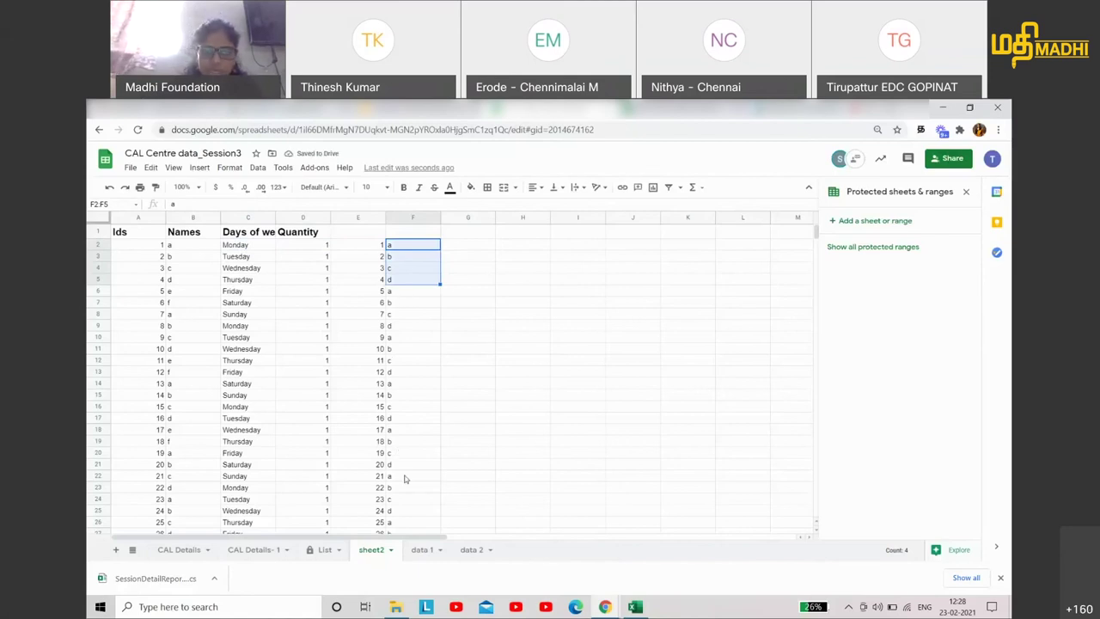
scroll(405, 479, "down", 6)
scroll(405, 479, "down", 8)
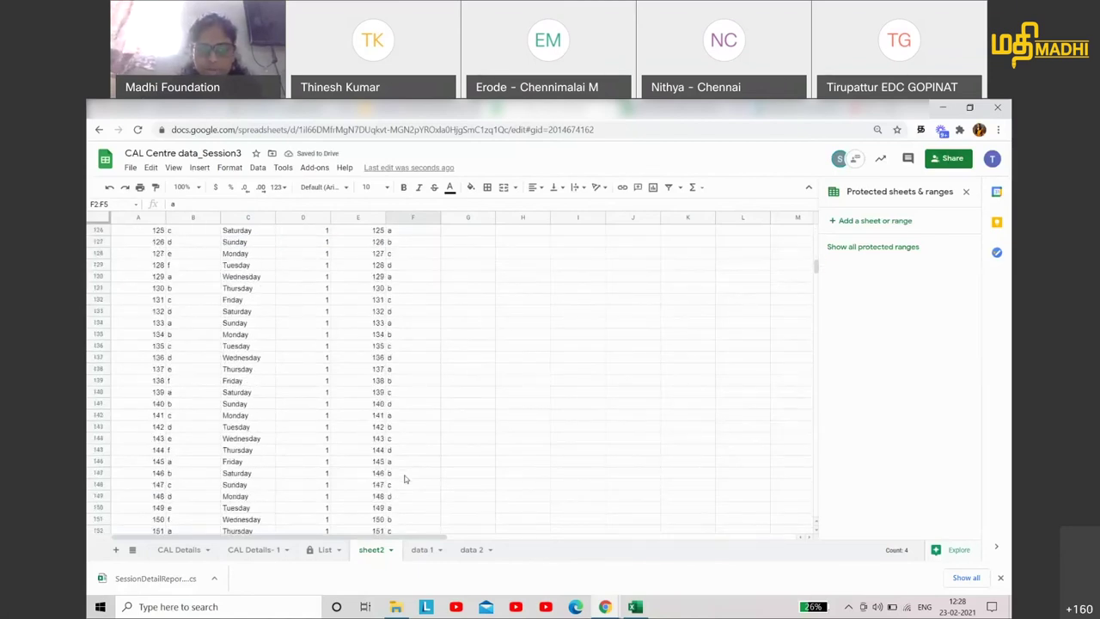
scroll(405, 479, "up", 15)
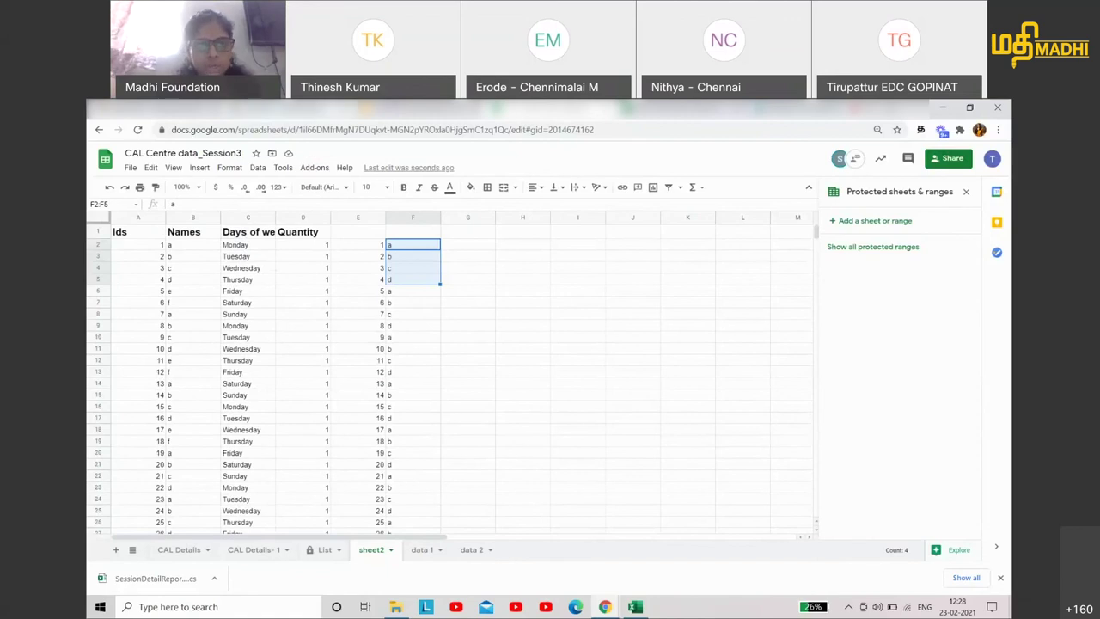
left_click(393, 107)
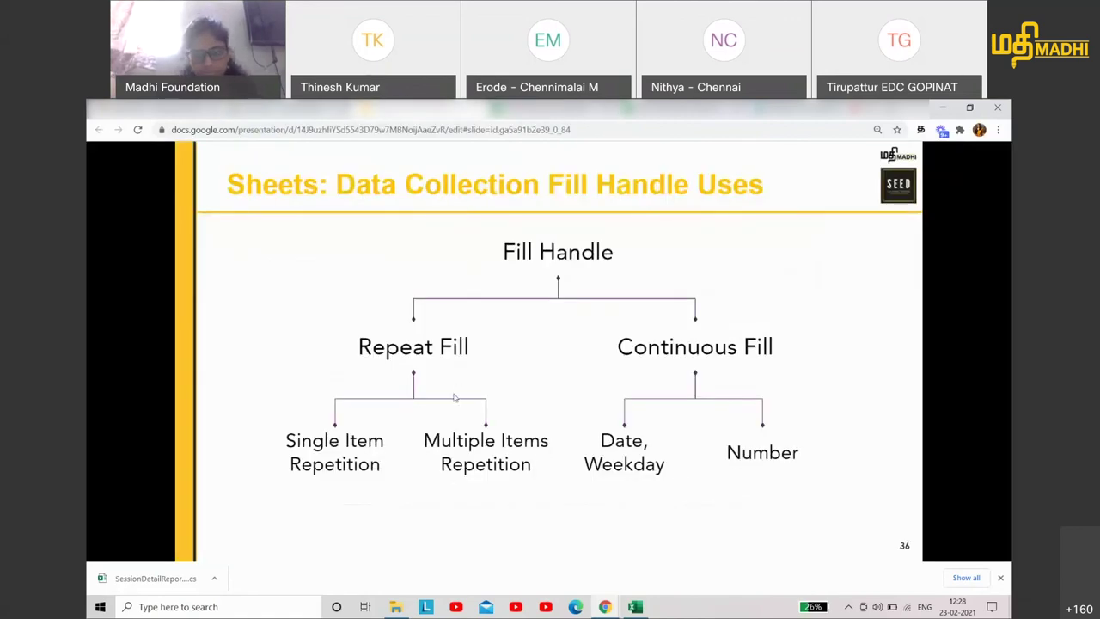
- Advance from slide 37 to slide 38, the Topics slide on Data Cleaning
key("Right")
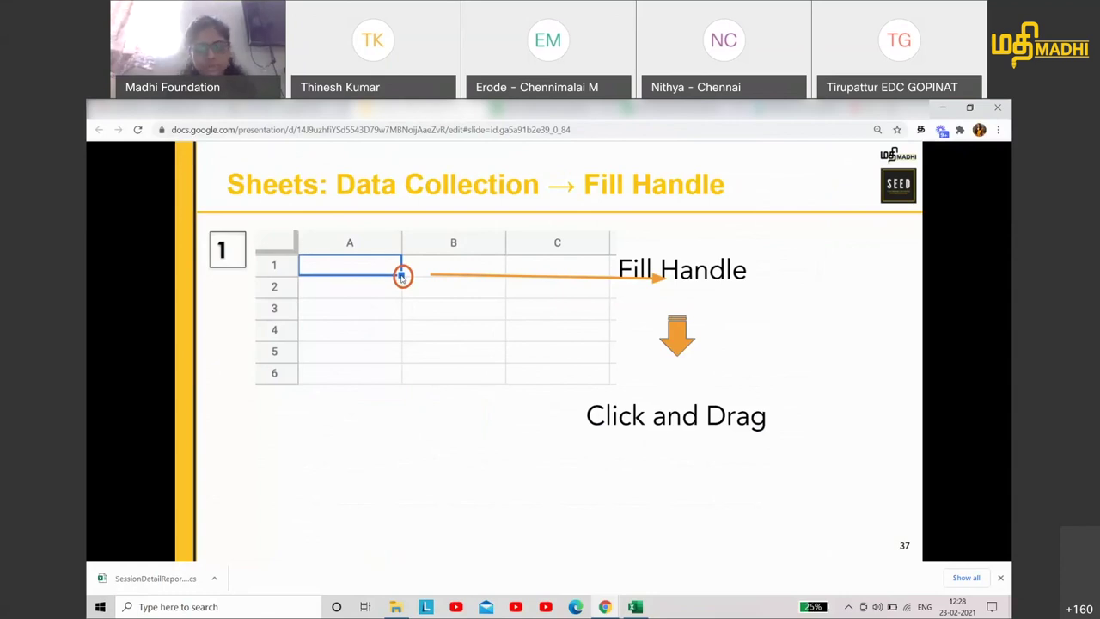
left_click(401, 277)
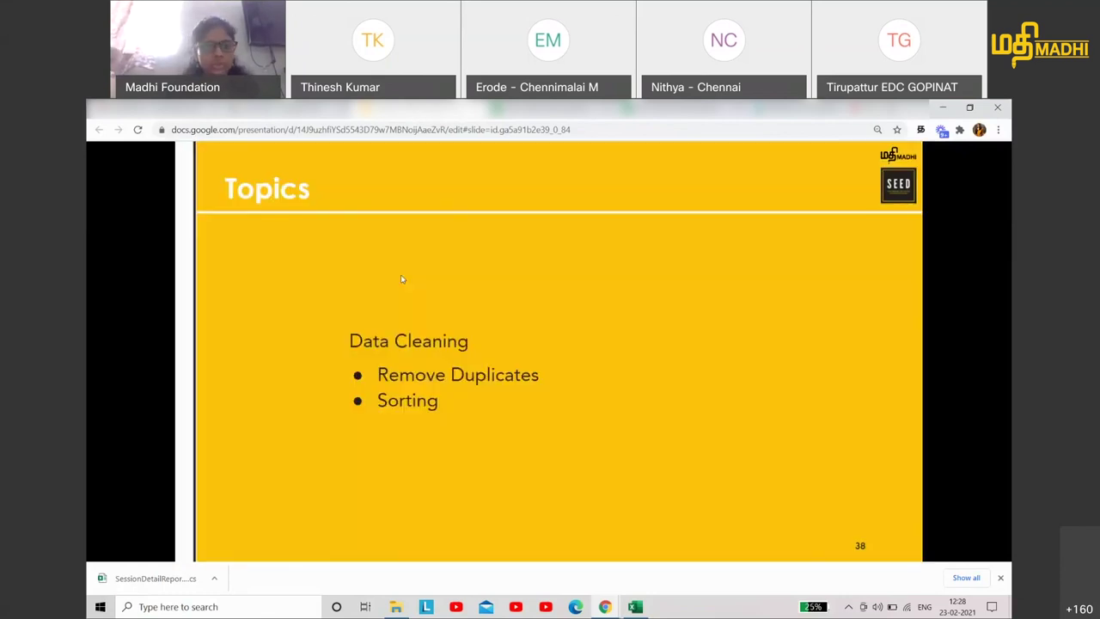